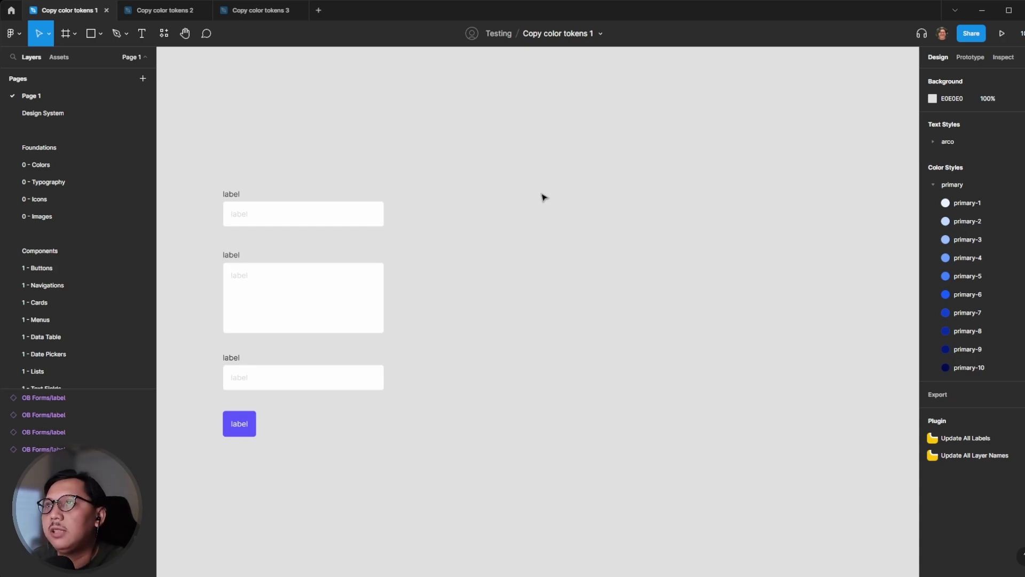
Run the Figma Tokens plugin from the Resources plugins list in Copy color tokens 1
click(164, 33)
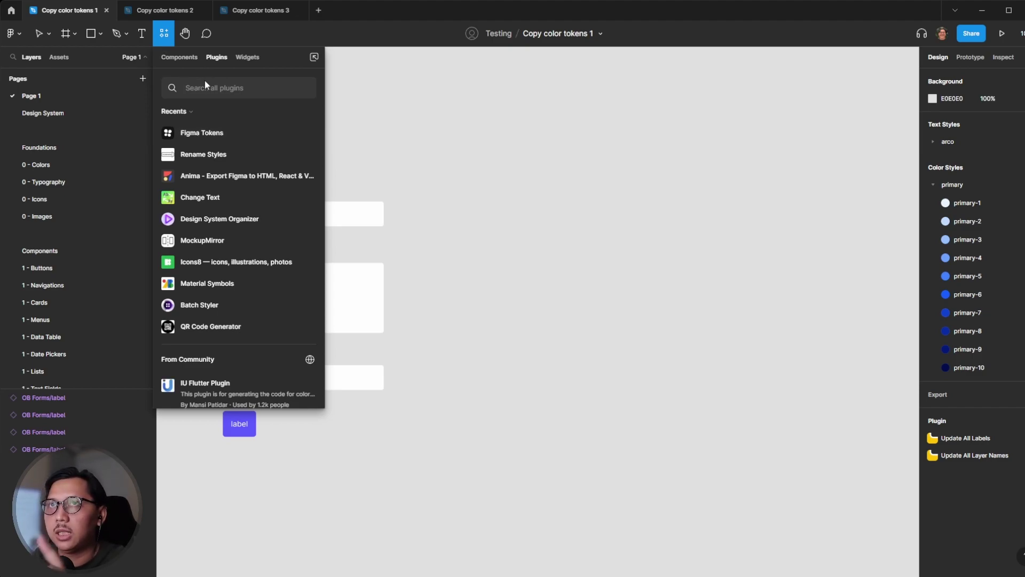
click(184, 134)
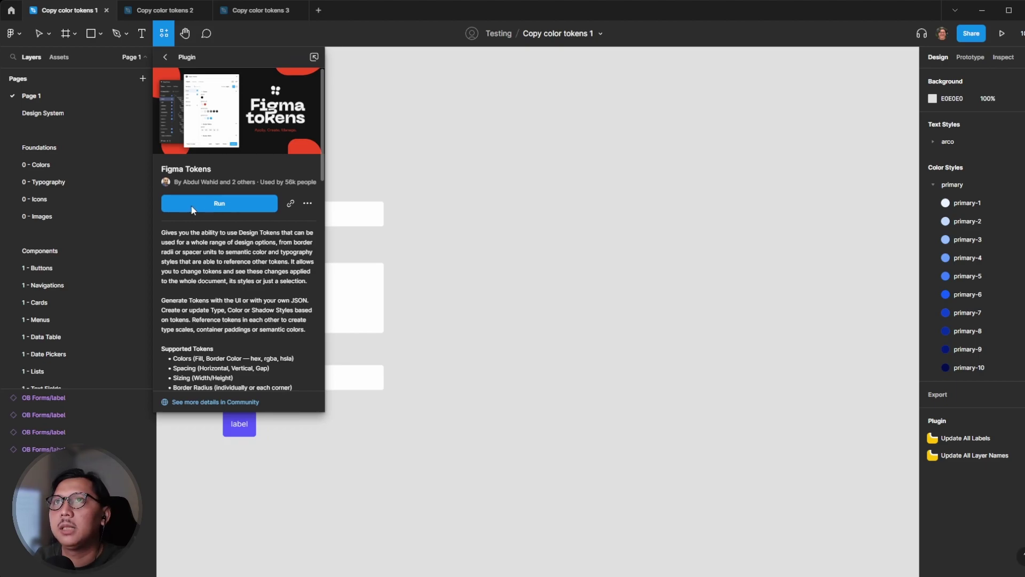
click(193, 208)
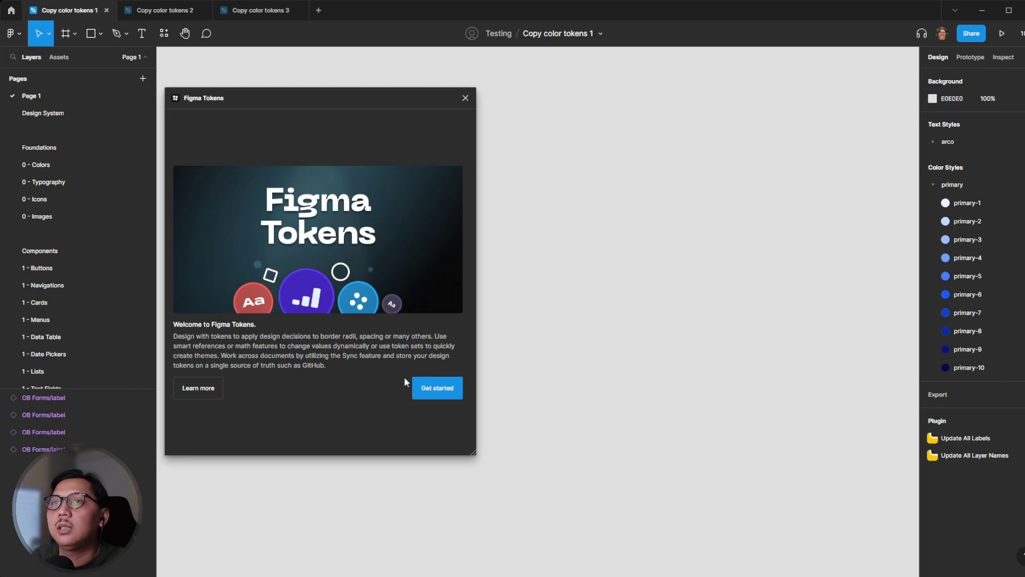
Get past the Figma Tokens welcome screen to its Tokens tab with the global set
click(436, 390)
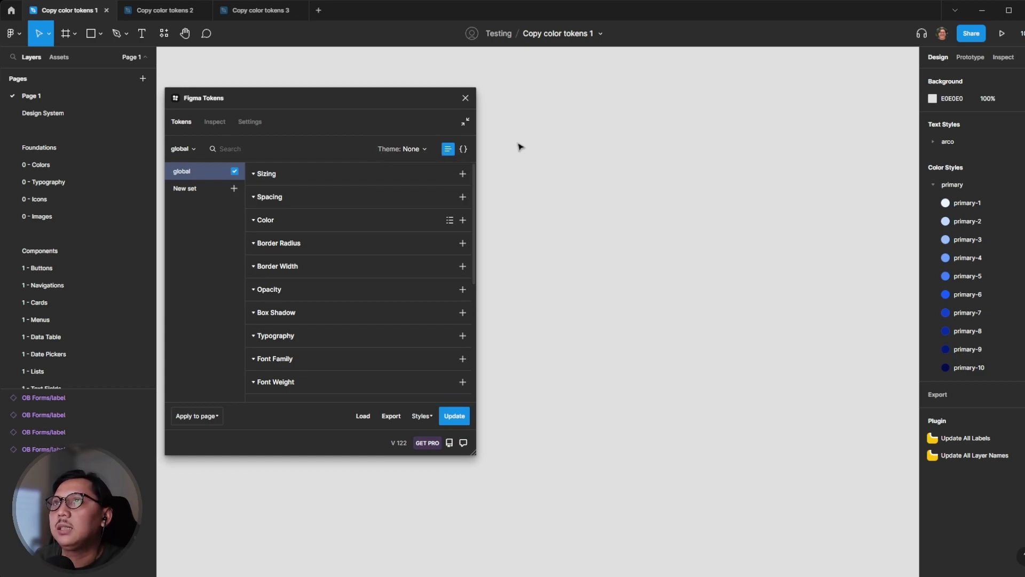
Import the file's styles into Figma Tokens with only Color checked, Text and Shadows excluded
click(420, 418)
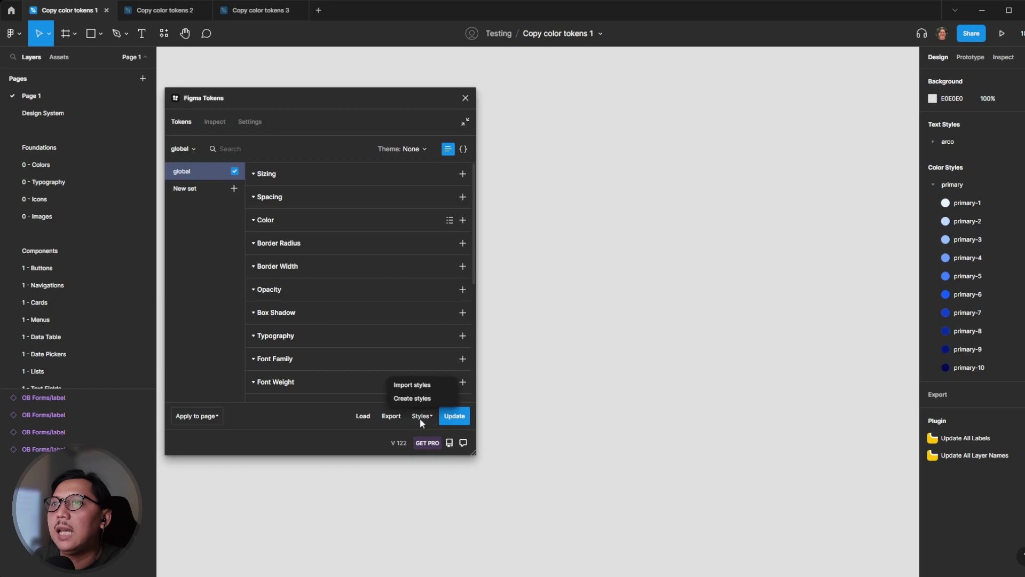
click(397, 385)
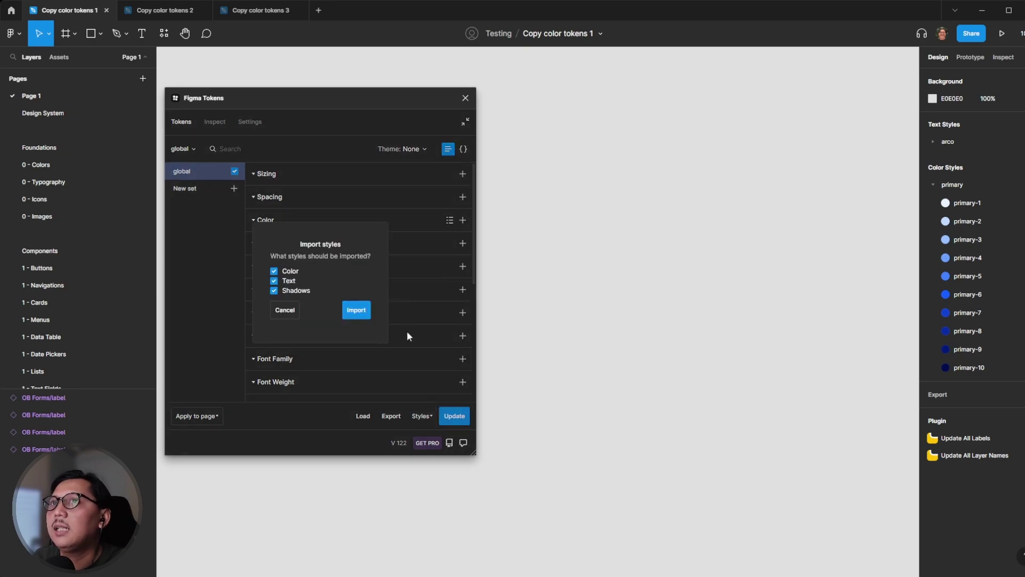
click(273, 281)
click(274, 291)
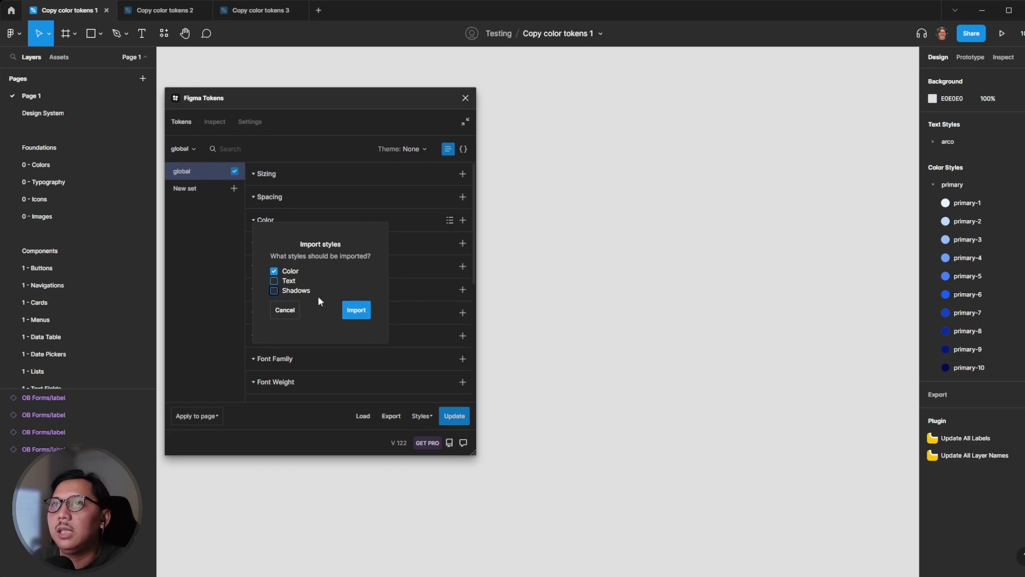
click(351, 315)
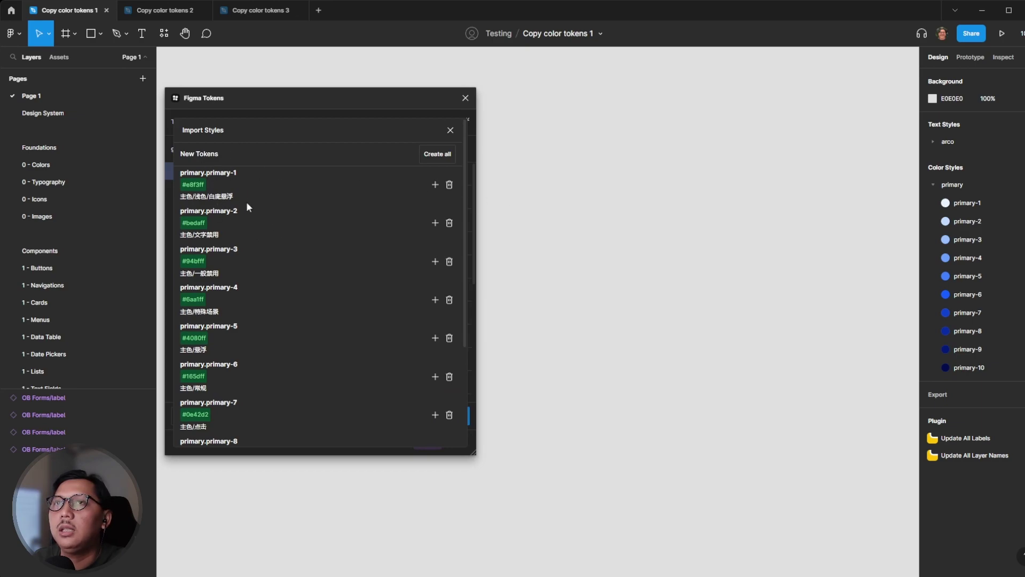
Create the primary-1 token, then Create all for the remaining primary color tokens
scroll(258, 250, down, 2)
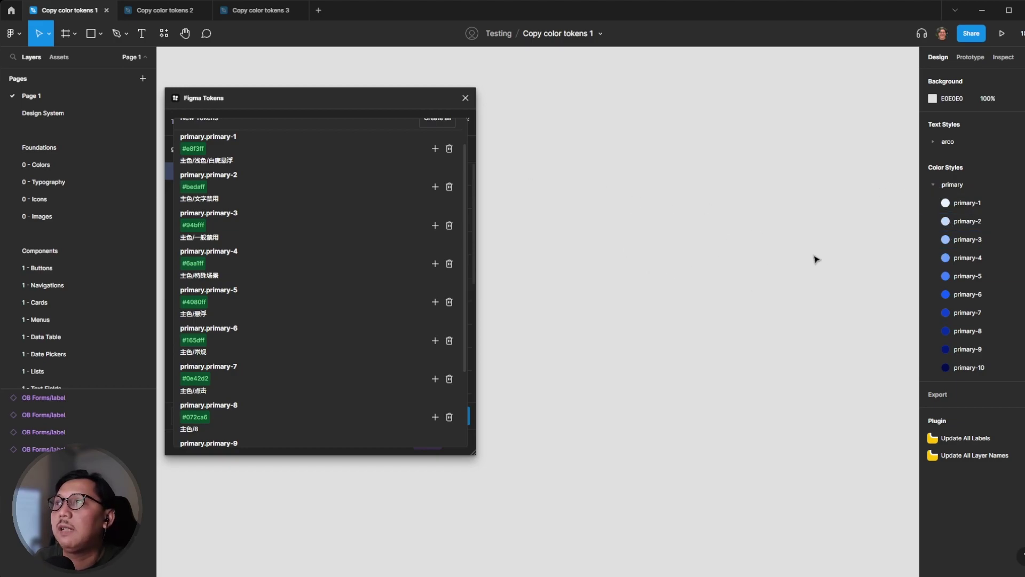
scroll(388, 204, up, 2)
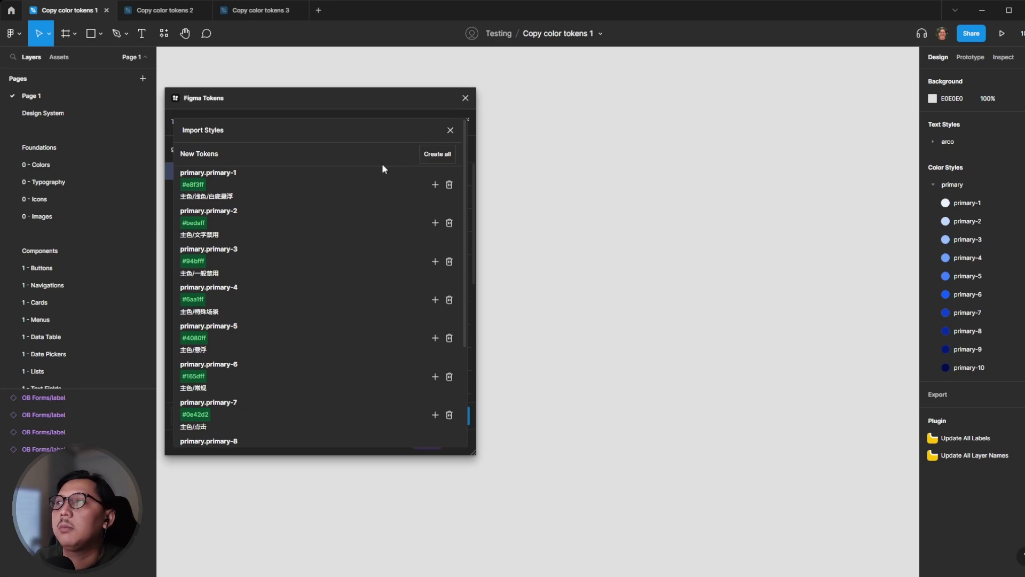
click(435, 185)
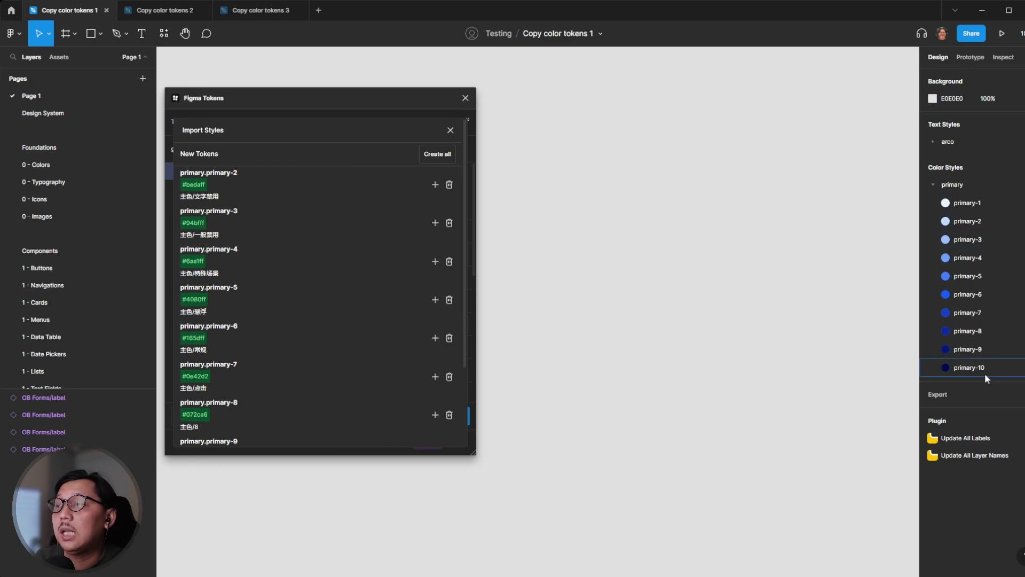
click(436, 155)
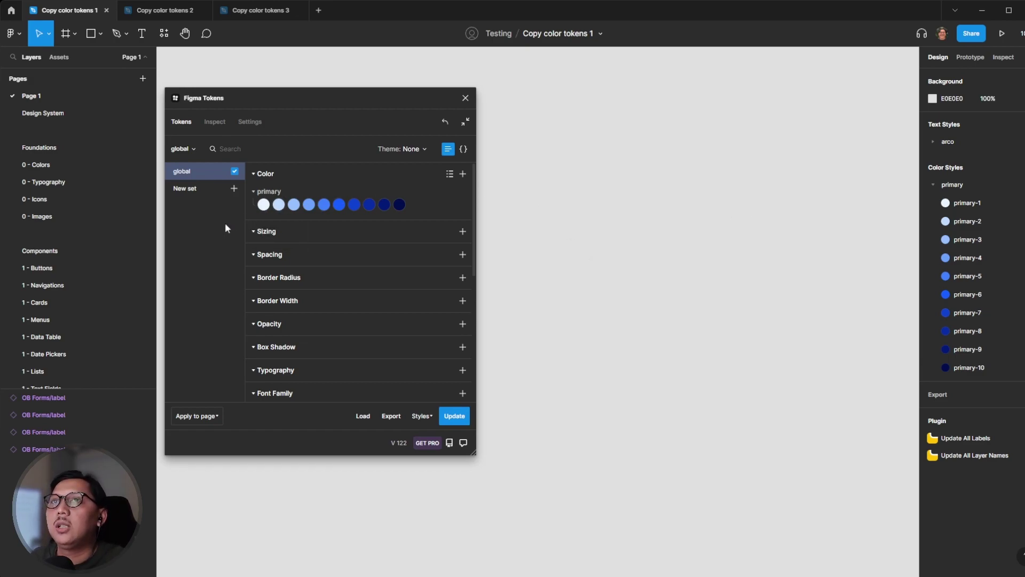
click(170, 11)
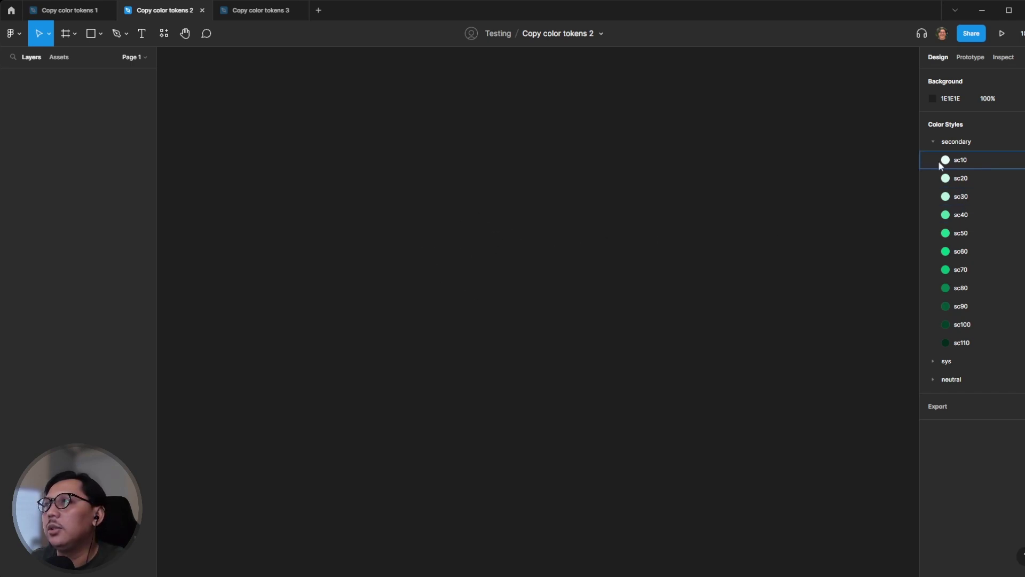
click(932, 142)
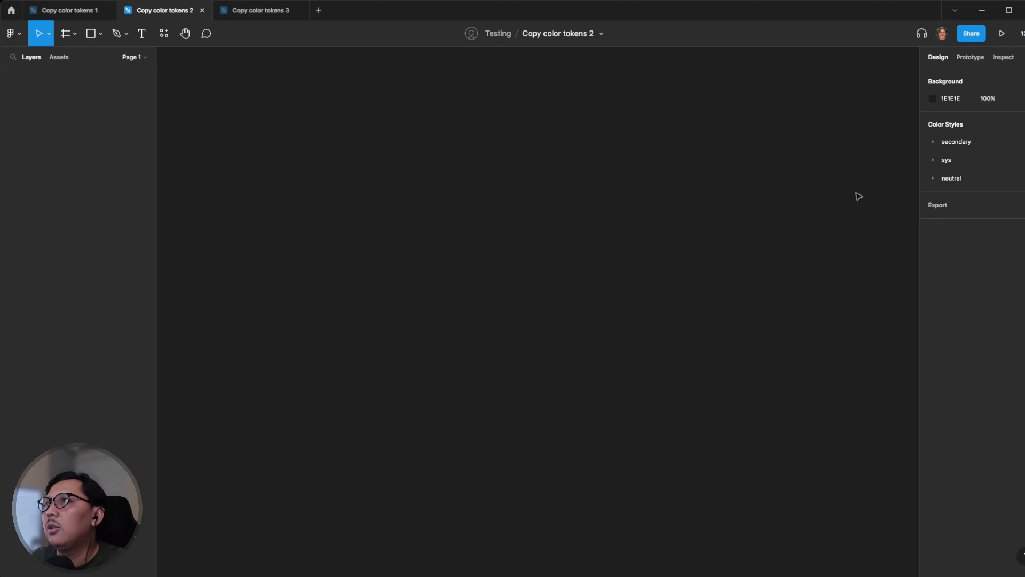
click(67, 10)
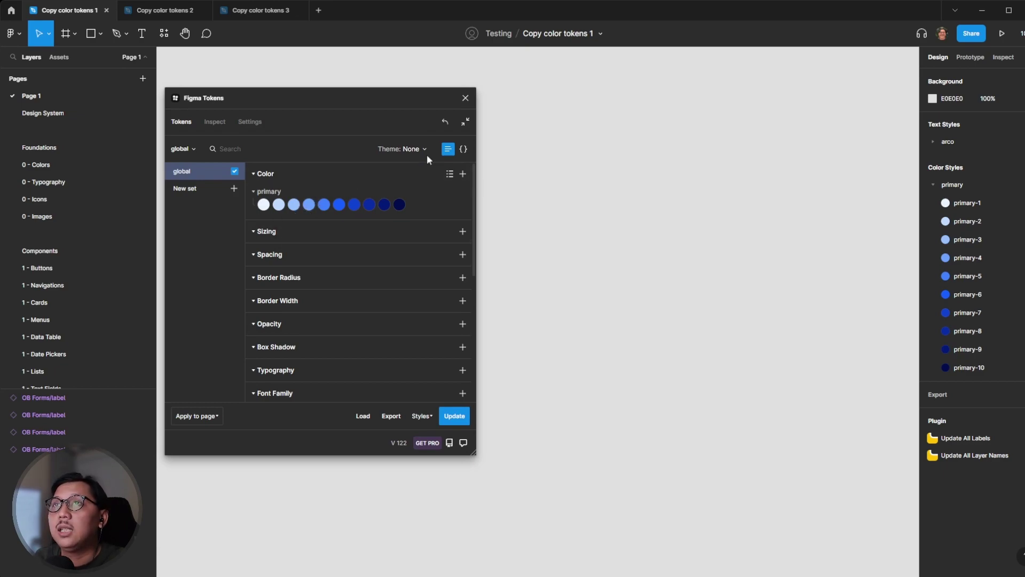
Copy the primary color tokens as JSON and switch to Copy color tokens 2
click(462, 149)
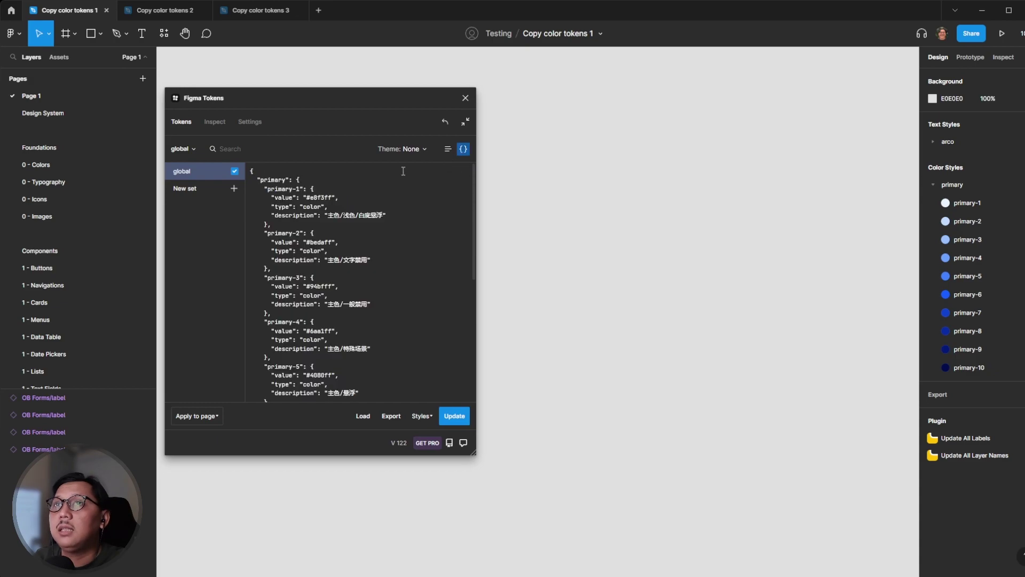
key(ctrl+a)
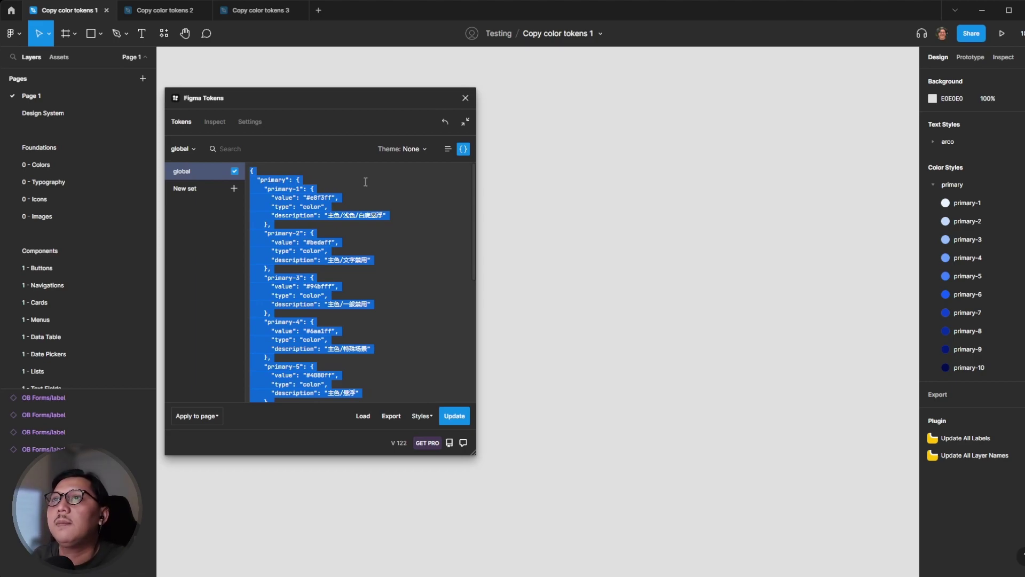
click(153, 9)
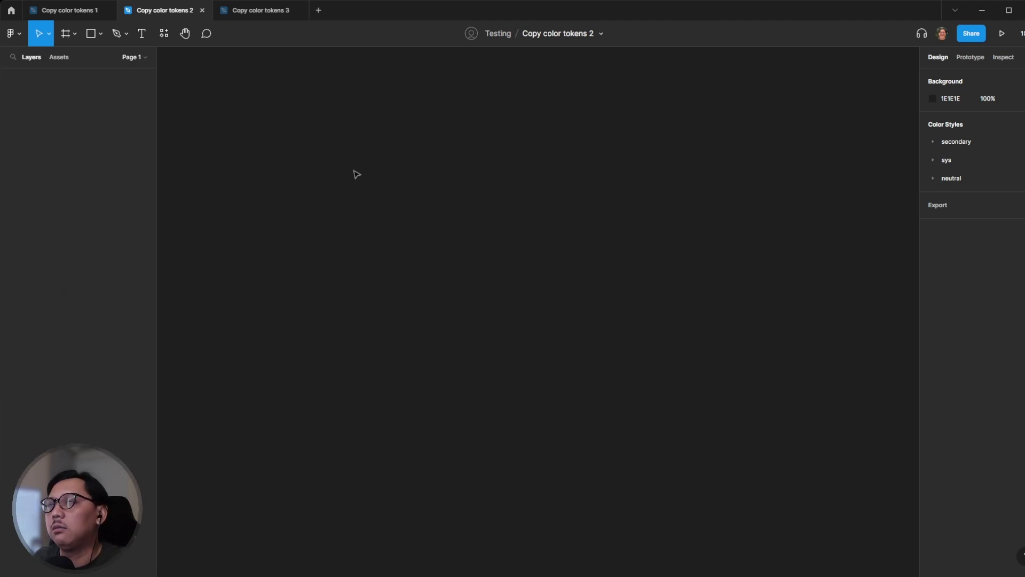
Launch Figma Tokens from Quick Actions and get past its welcome screen
key(ctrl+slash)
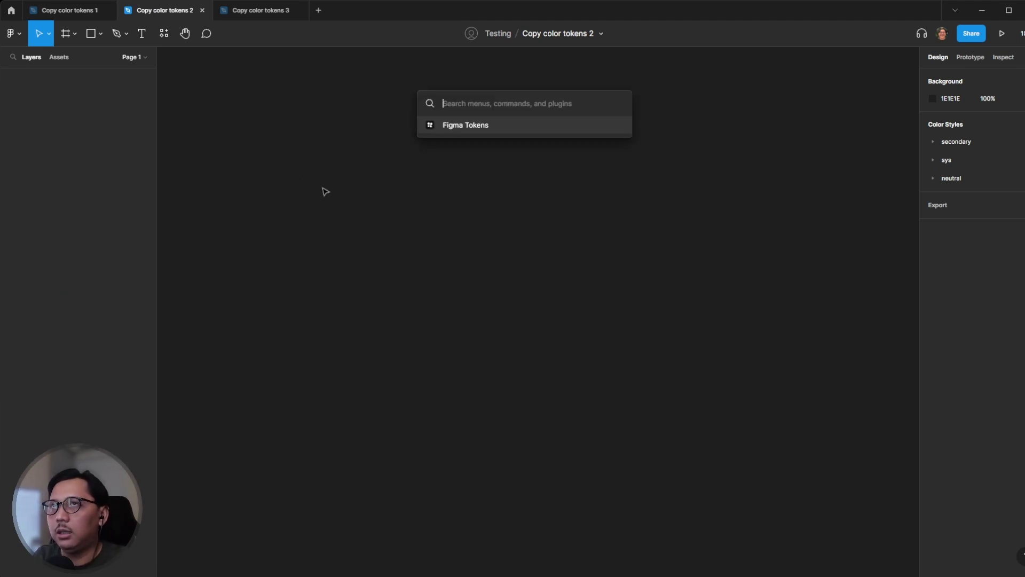
key(Return)
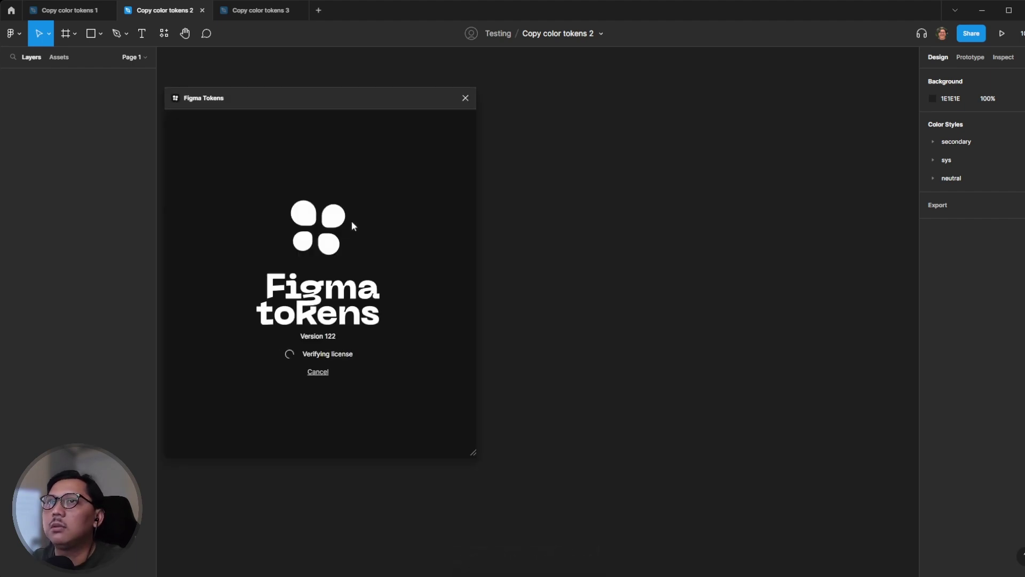
click(456, 393)
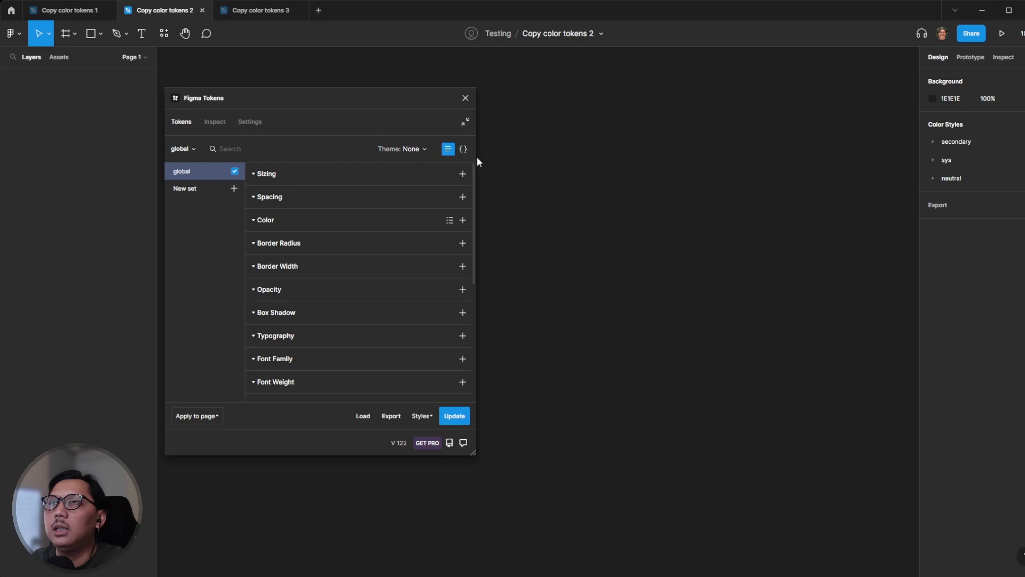
Replace the empty JSON with the pasted primary tokens, save it, and return to list view
click(463, 149)
click(324, 191)
key(ctrl+a)
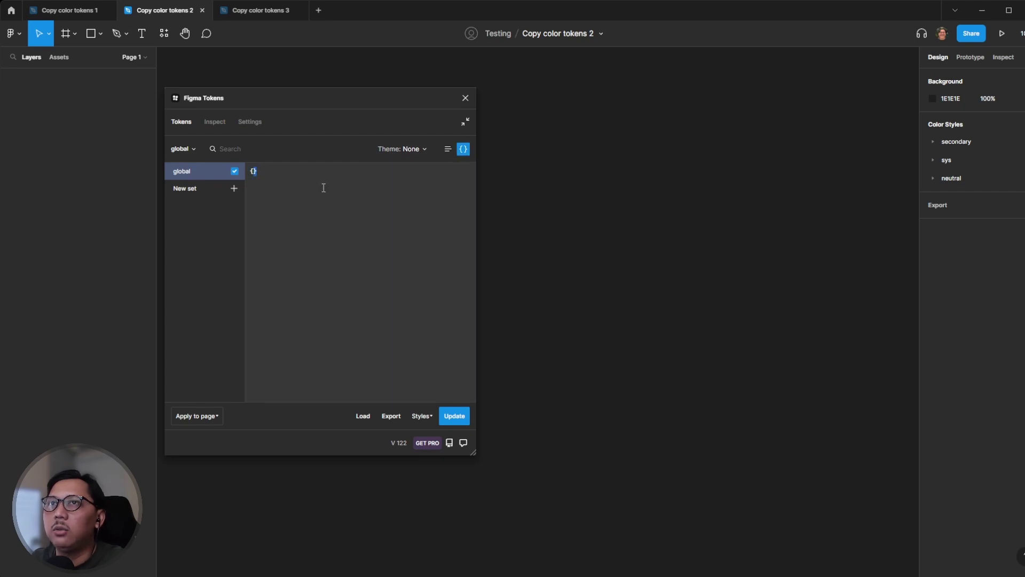
key(ctrl+v)
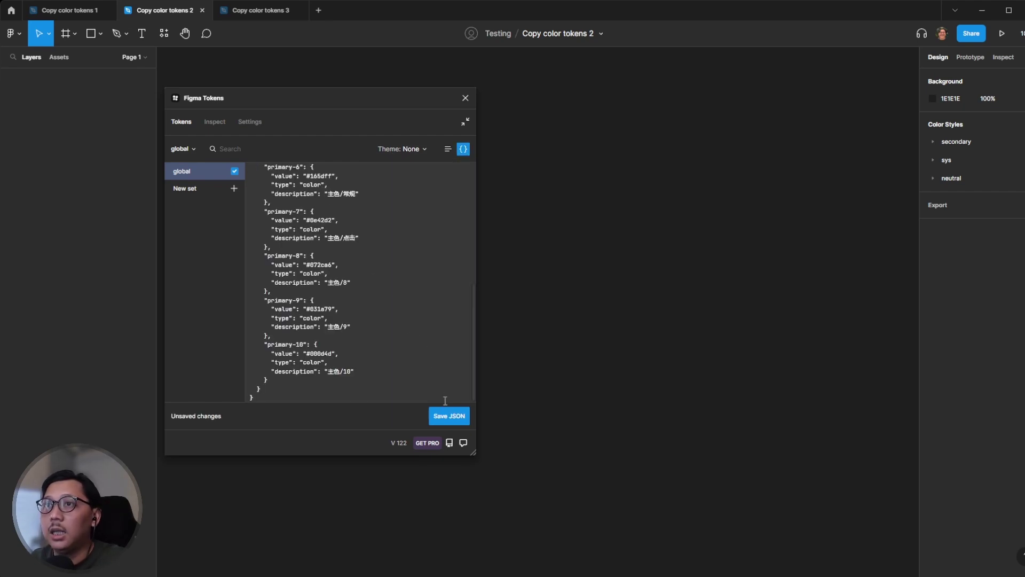
click(444, 419)
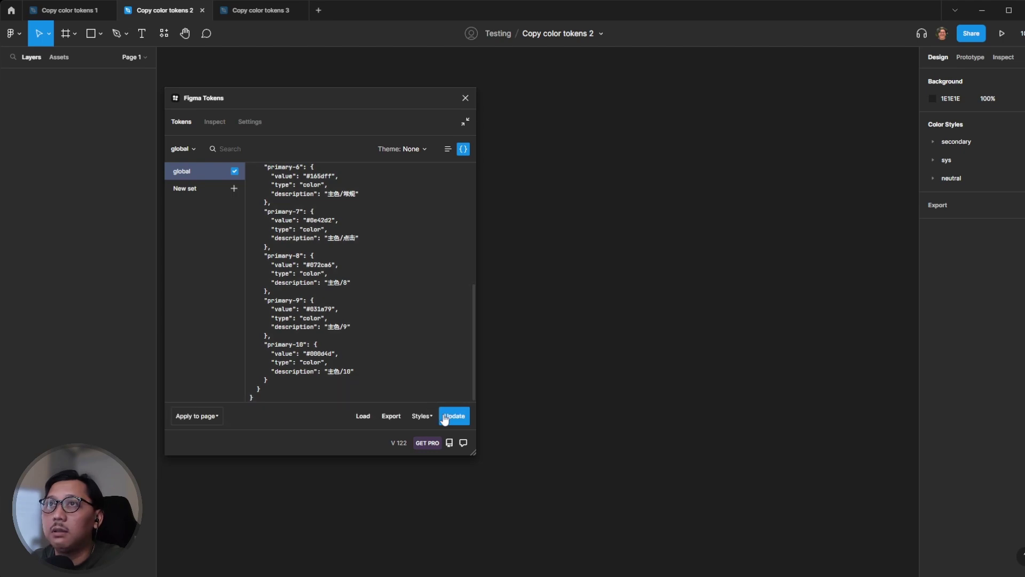
click(448, 154)
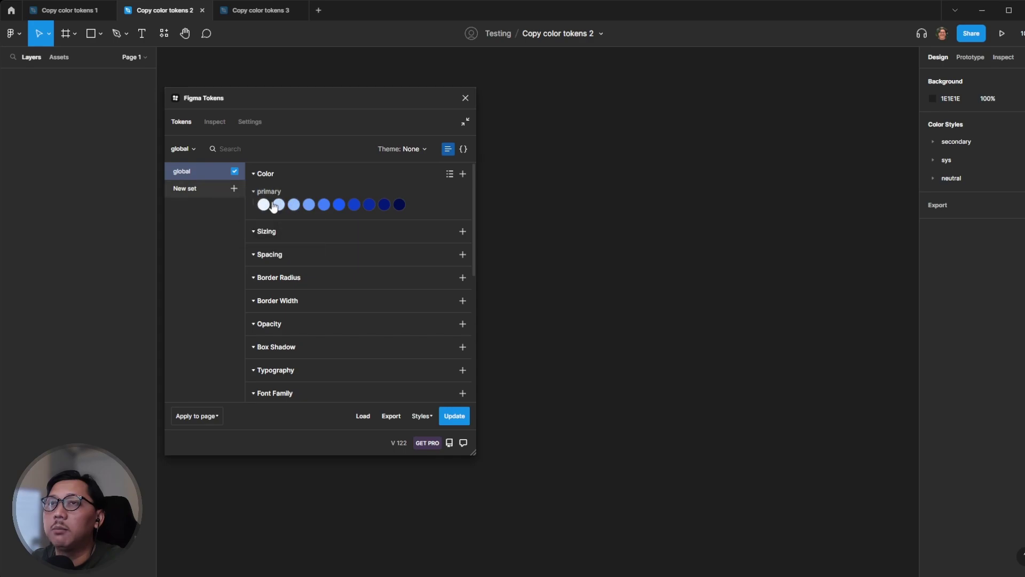
click(80, 10)
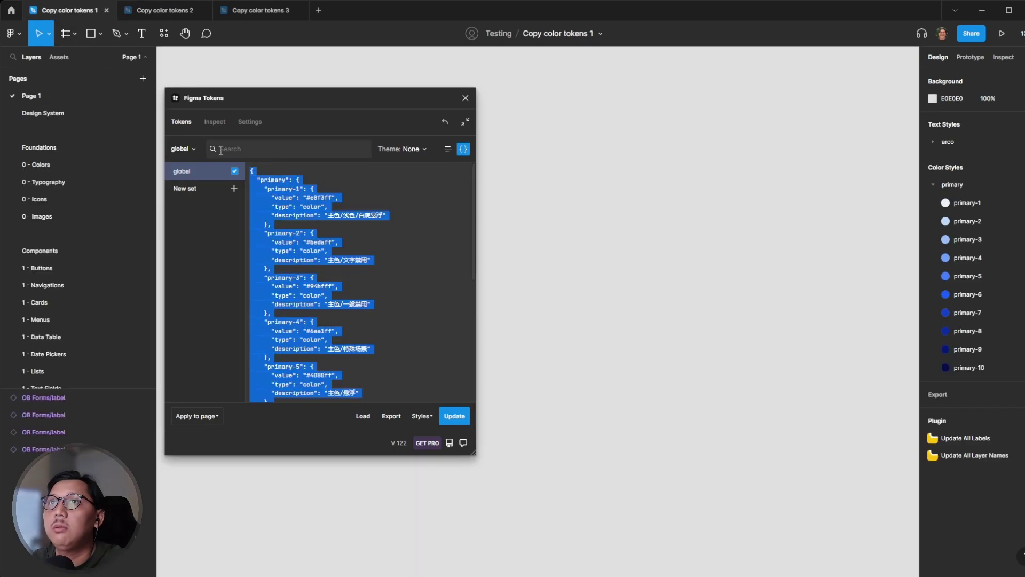
click(448, 149)
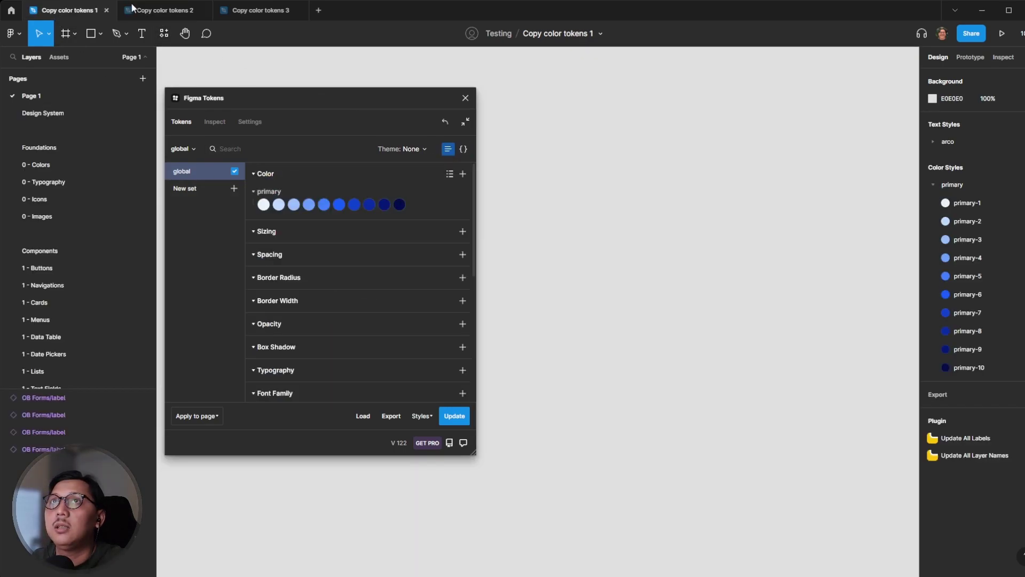
click(137, 10)
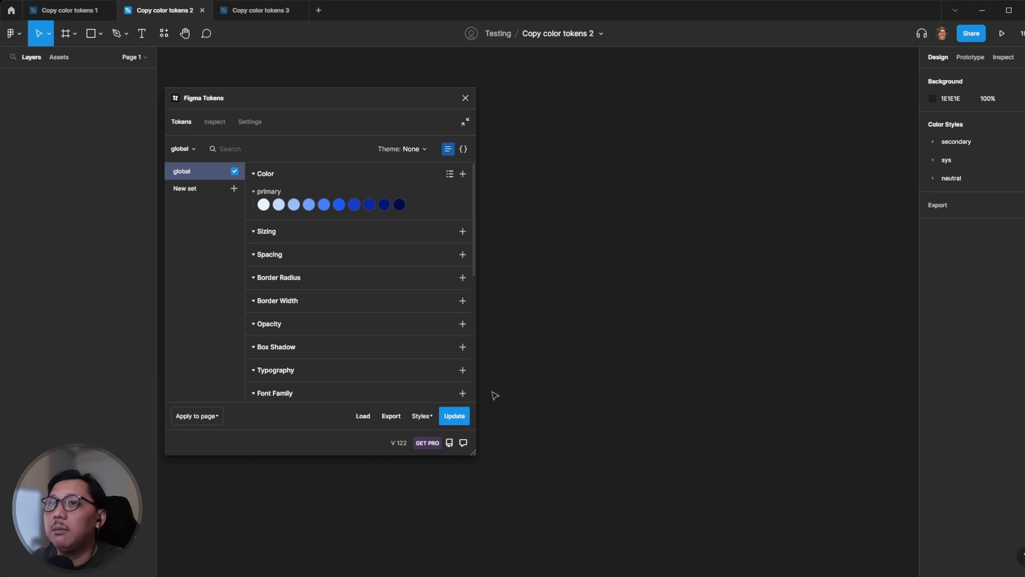
Import the file's secondary, sys and neutral color styles as tokens using Create all
click(421, 416)
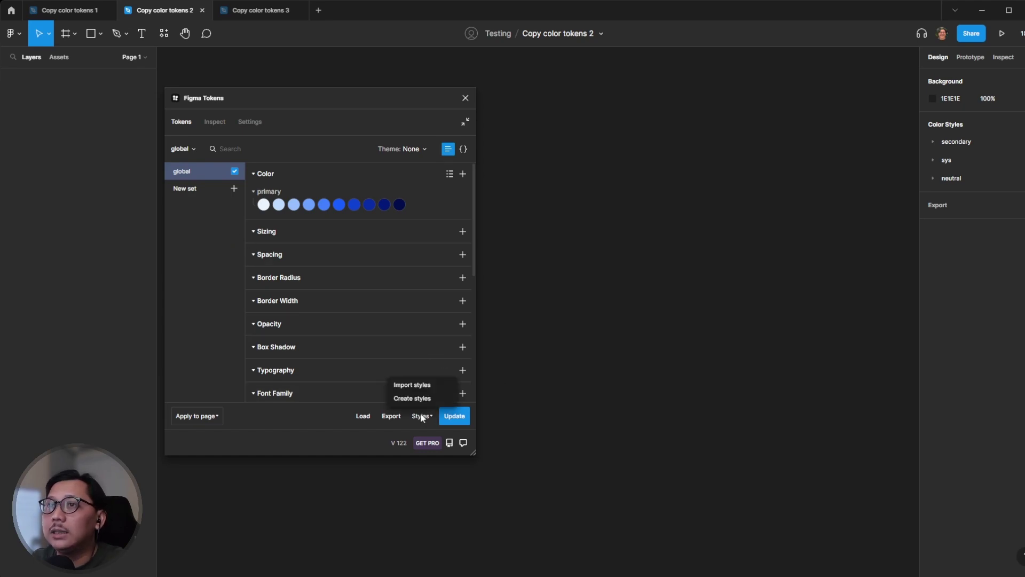
click(407, 385)
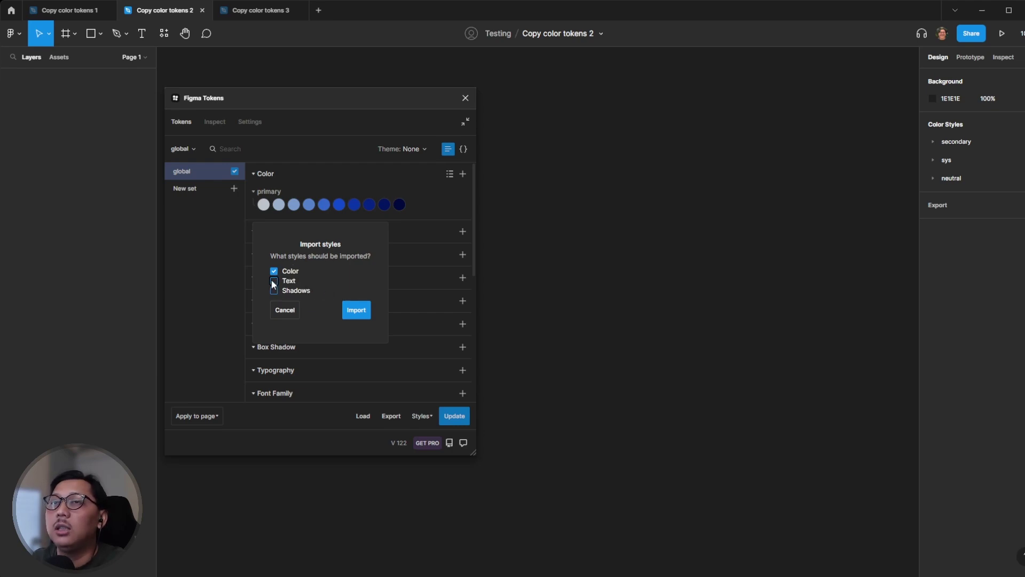
click(356, 310)
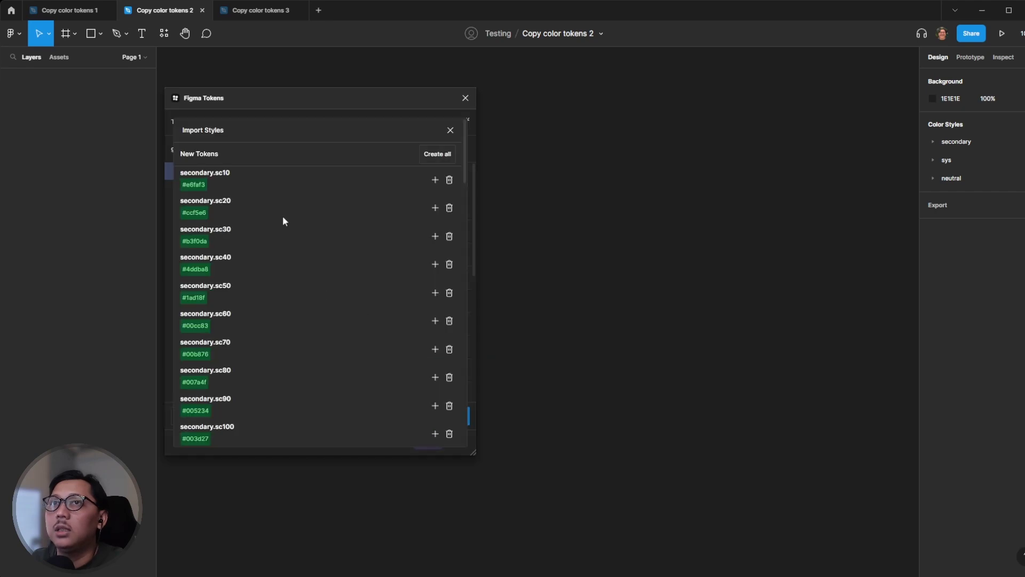
mouse_move(956, 141)
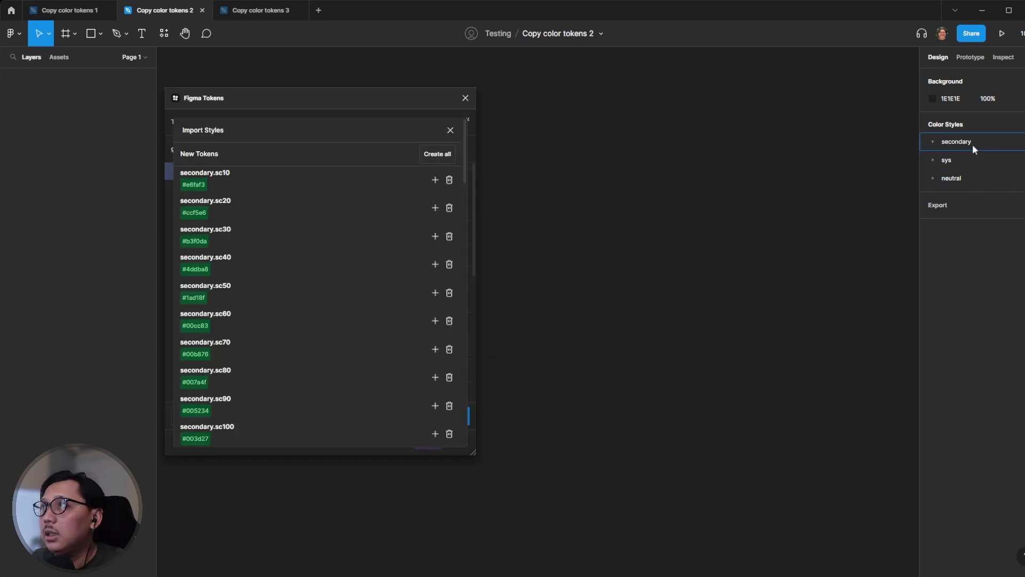
click(444, 155)
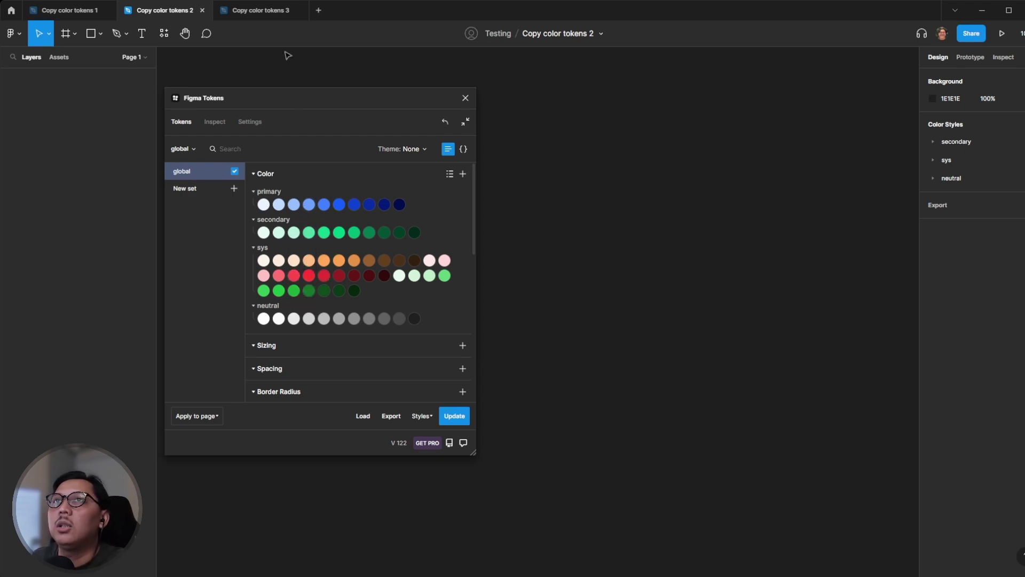
Check the blank Copy color tokens 3 draft, then show file 2's token set as JSON
click(275, 11)
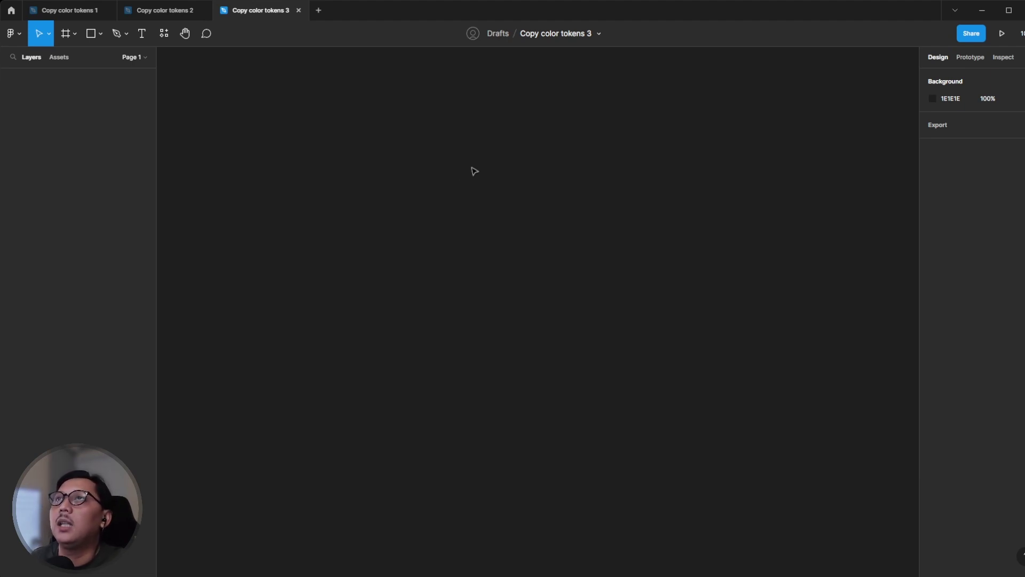
click(142, 10)
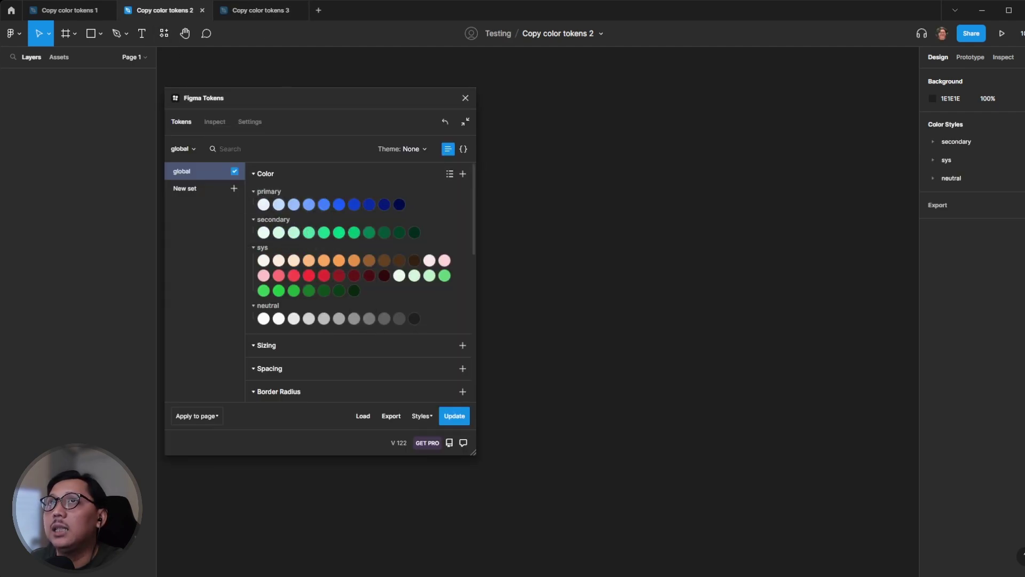
click(255, 10)
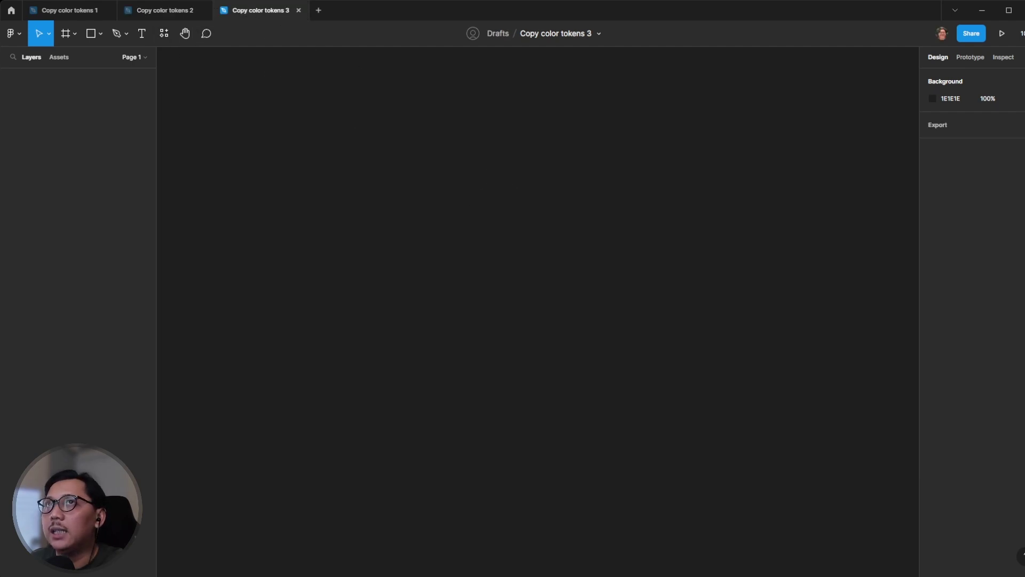
click(154, 9)
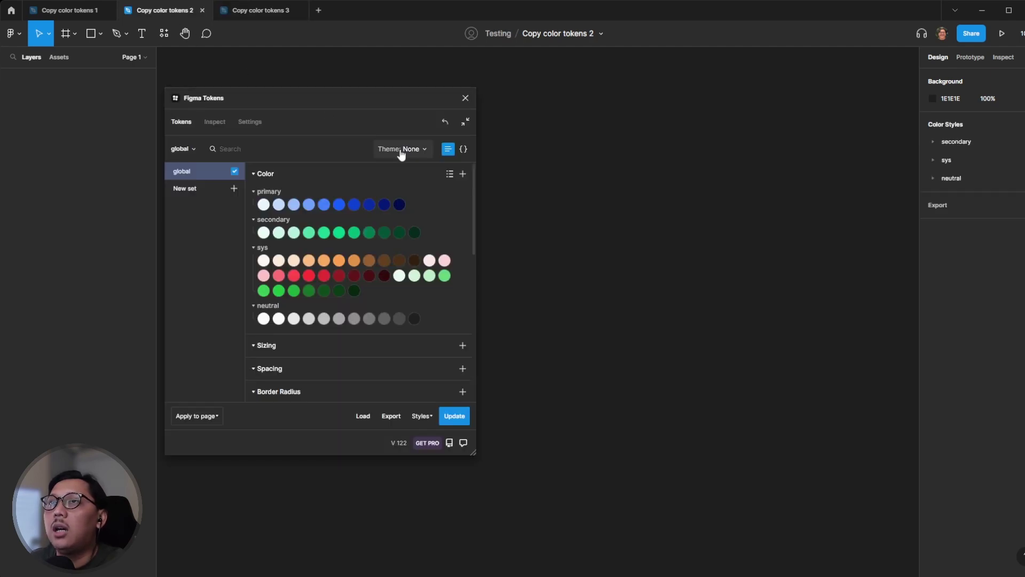
click(463, 149)
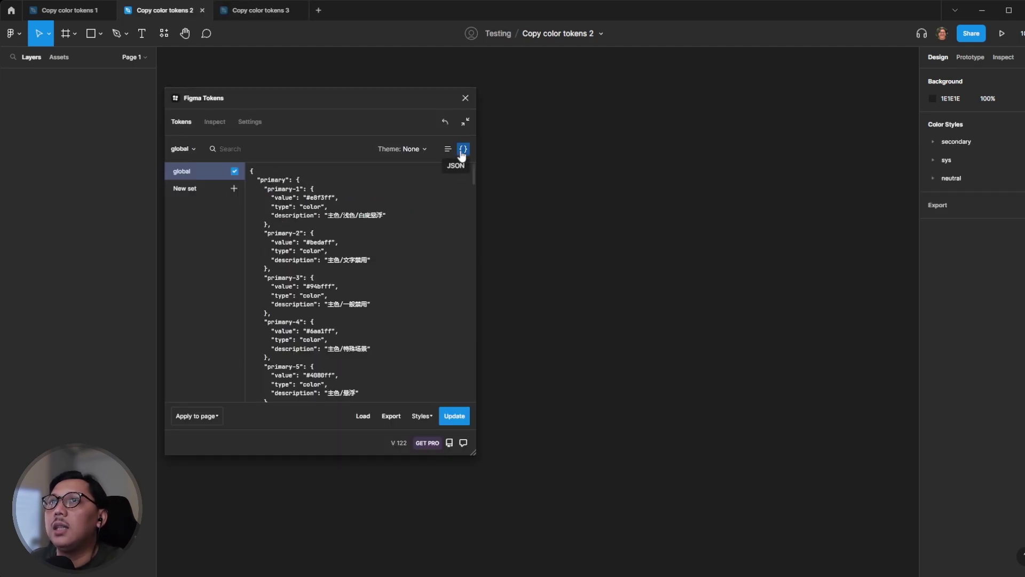
Copy all of file 2's token JSON and switch to Copy color tokens 3
click(323, 178)
key(ctrl+a)
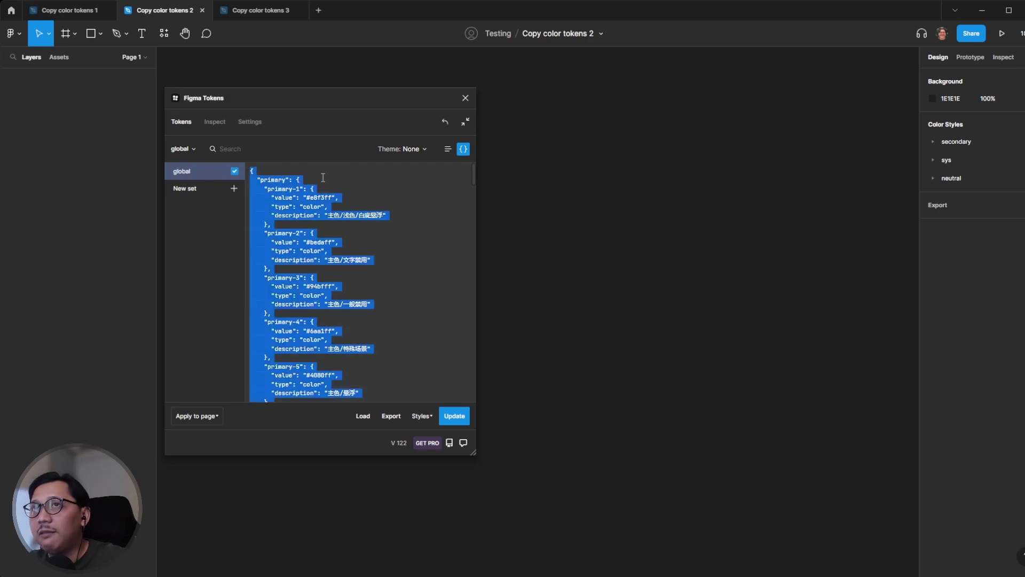
click(242, 10)
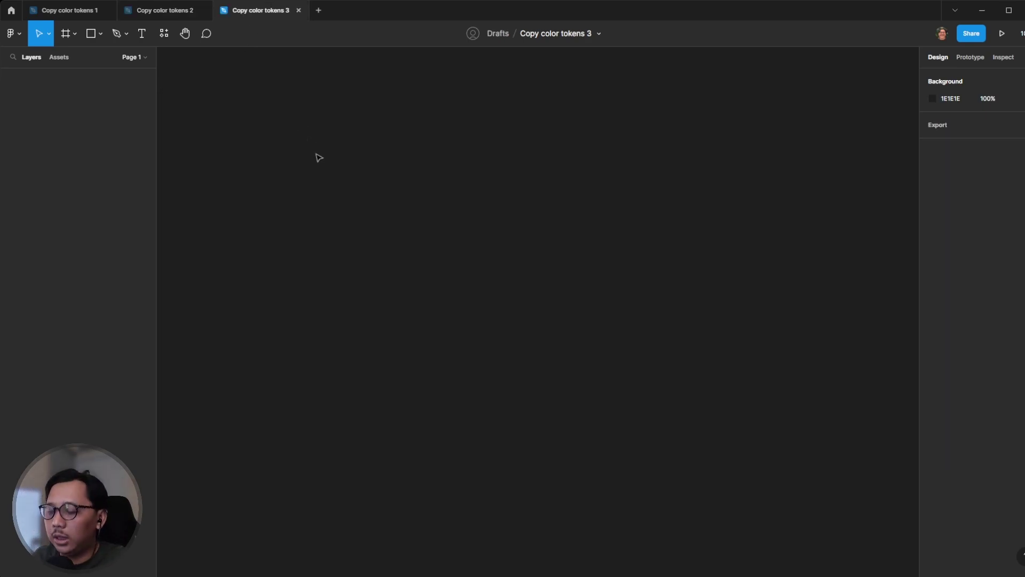
Search Quick Actions for 'figma' and launch the Figma Tokens plugin
key(ctrl+slash)
text(fi)
key(Down)
key(Down)
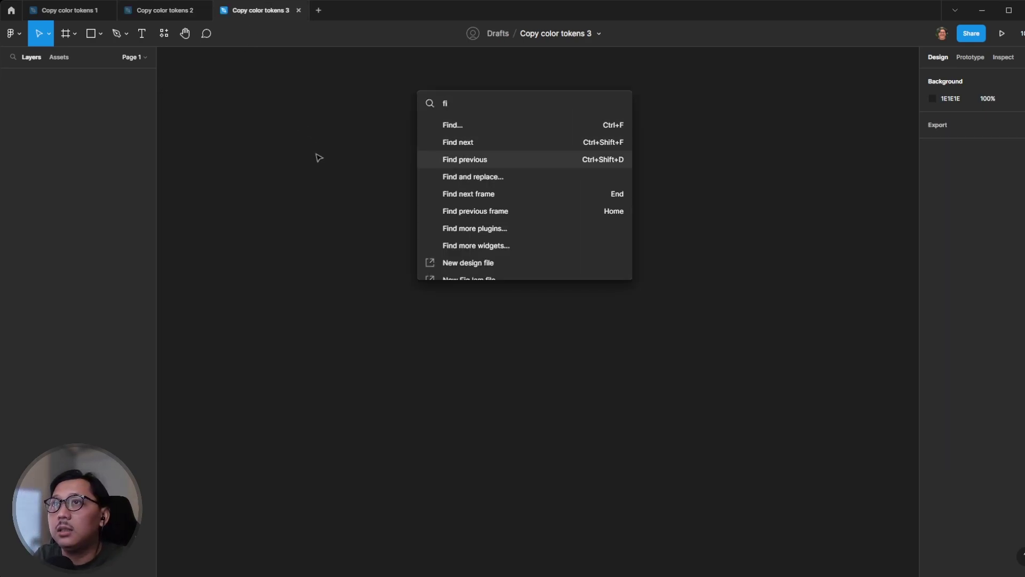
key(Down)
text(gma)
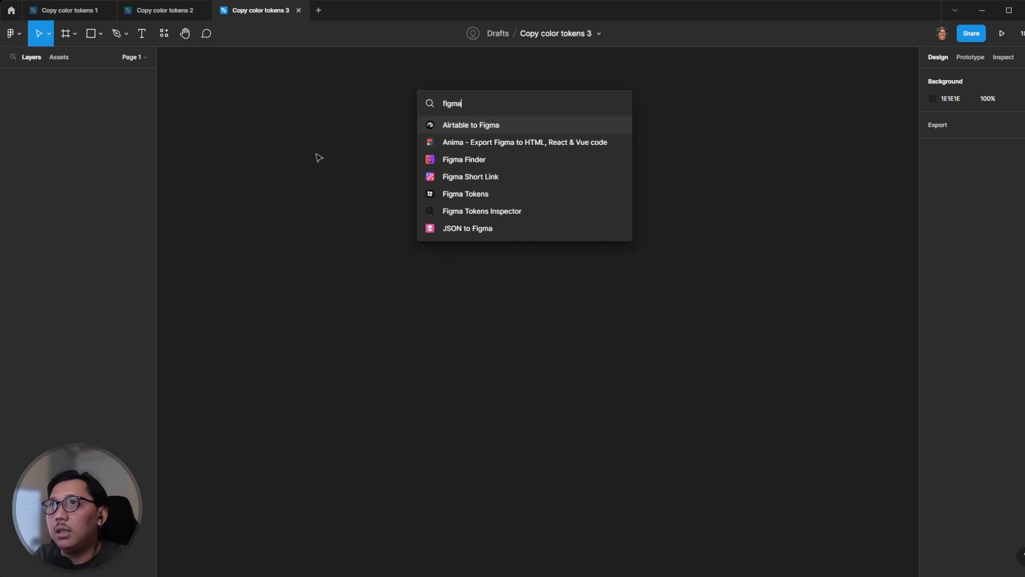
key(Down)
key(Down)
key(Down)
key(Down)
key(Return)
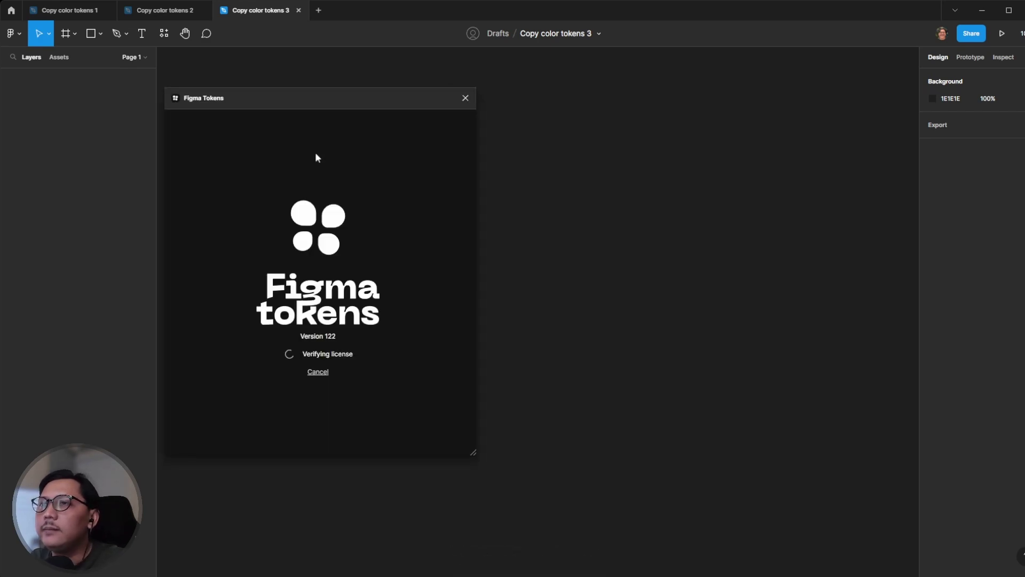
Paste the primary, secondary, sys and neutral token JSON, save it, and view the swatches
click(443, 389)
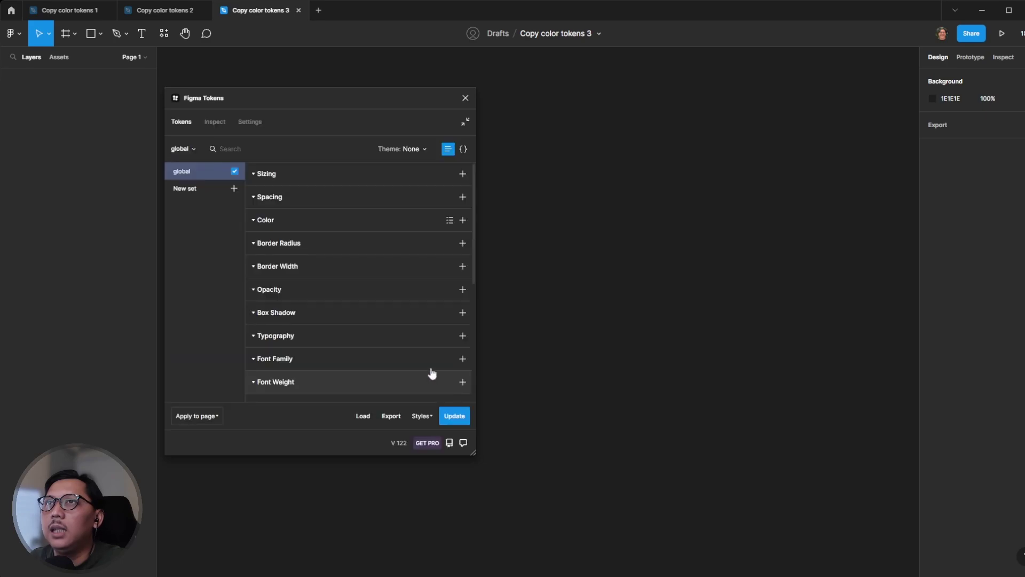
click(463, 151)
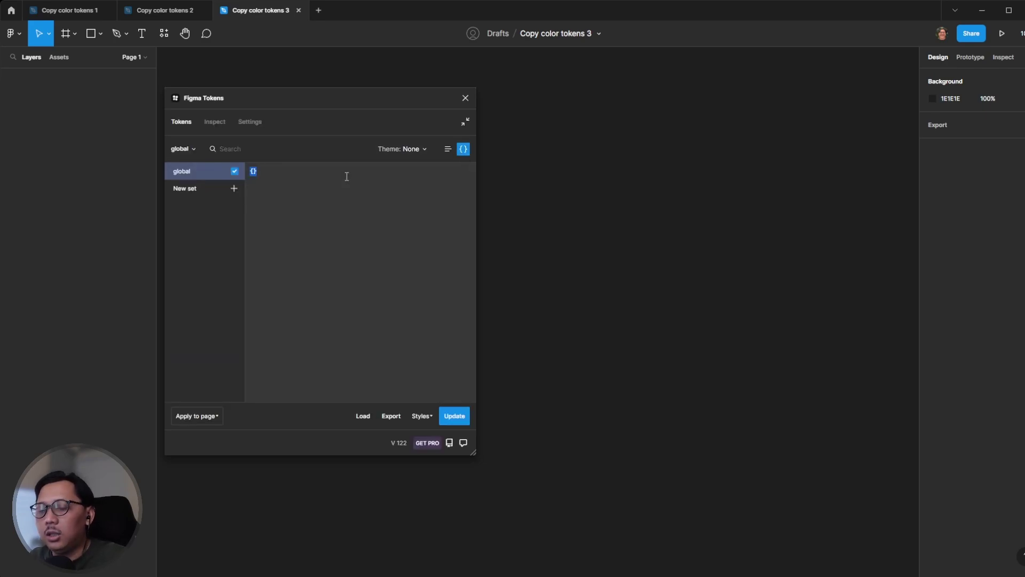
key(ctrl+v)
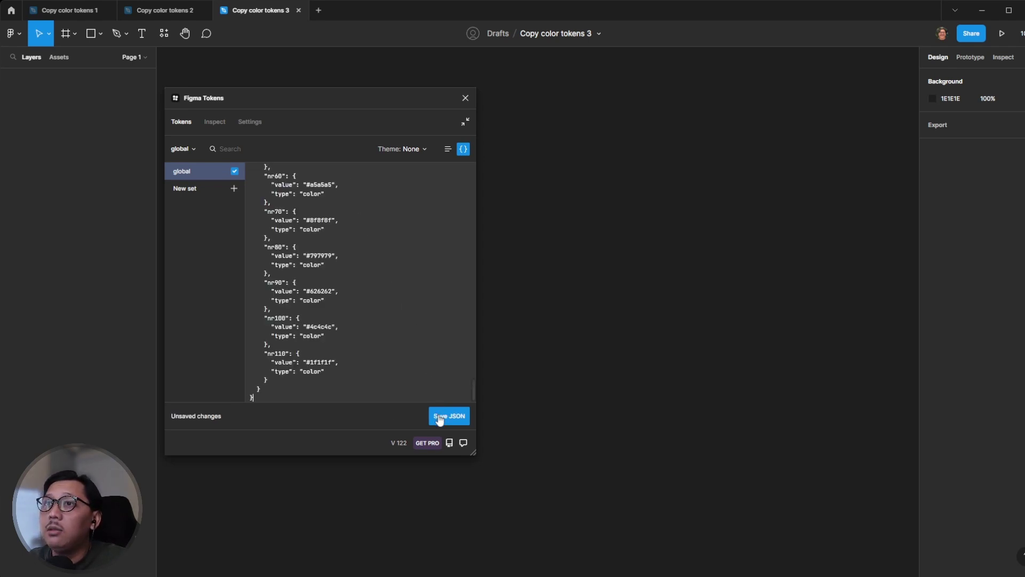
click(440, 419)
click(448, 149)
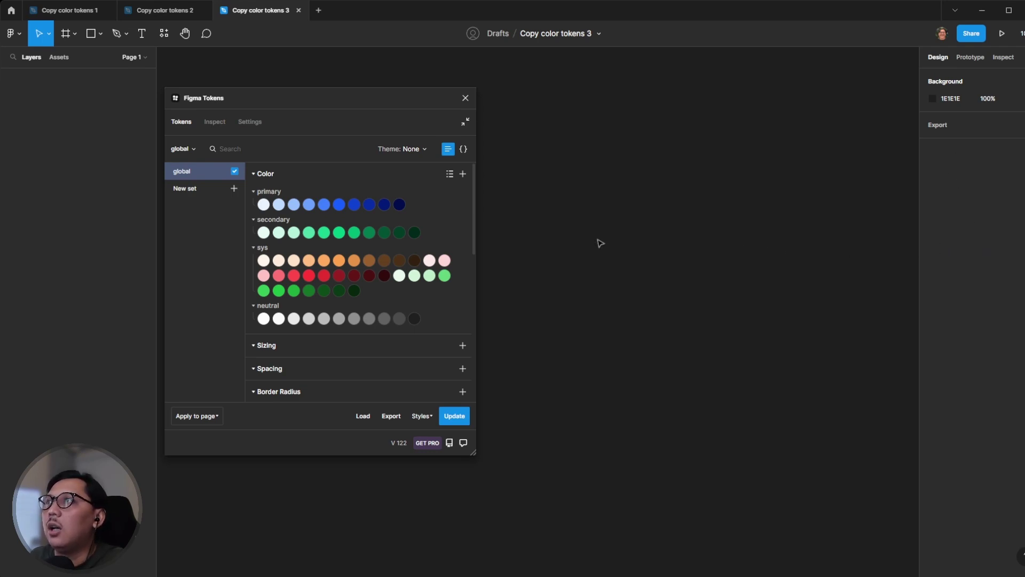
Generate color styles primary, secondary, sys and neutral from the Figma Tokens color tokens
click(421, 416)
click(417, 398)
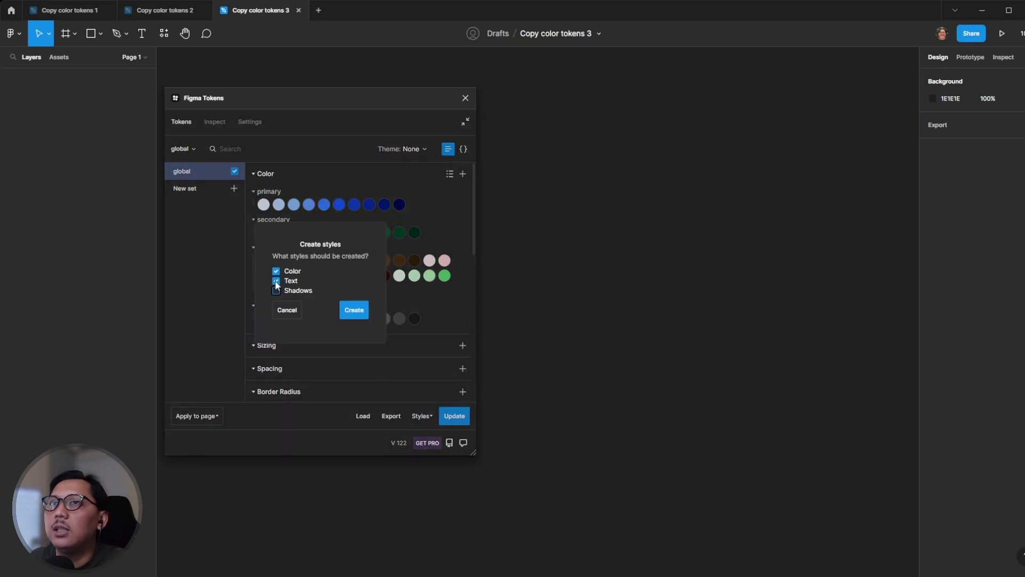
click(350, 312)
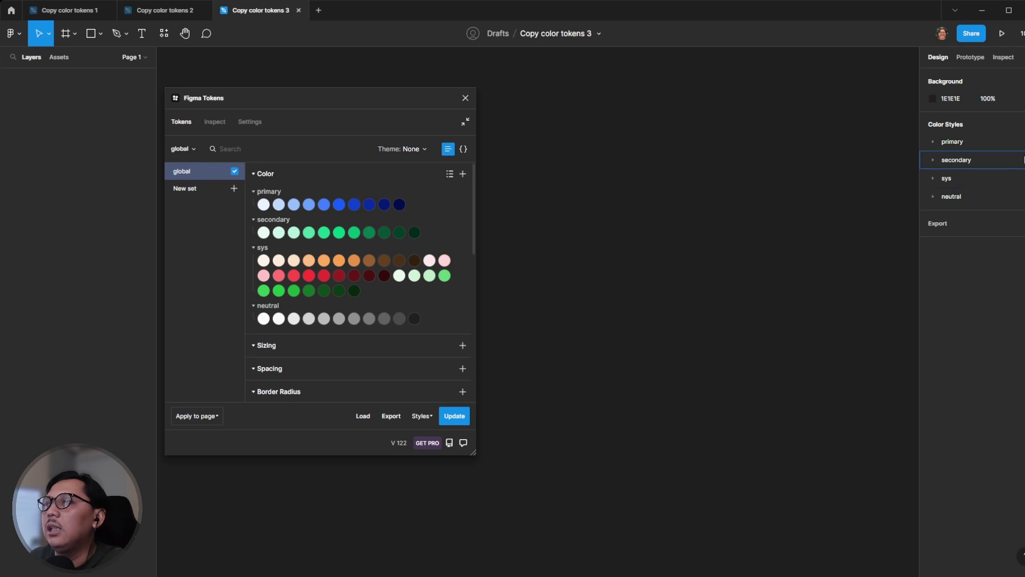